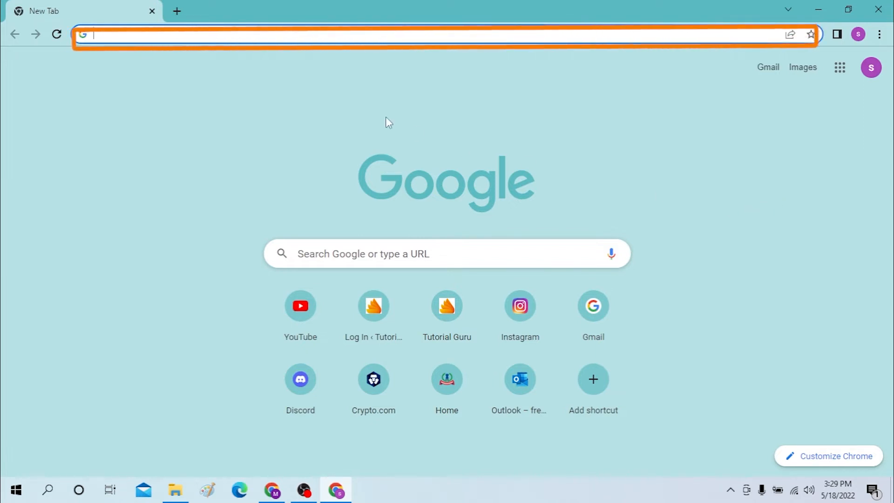
- Focus the address bar on the New Tab page to show recent search suggestions
{"action": "left_click", "coordinate": [340, 32]}
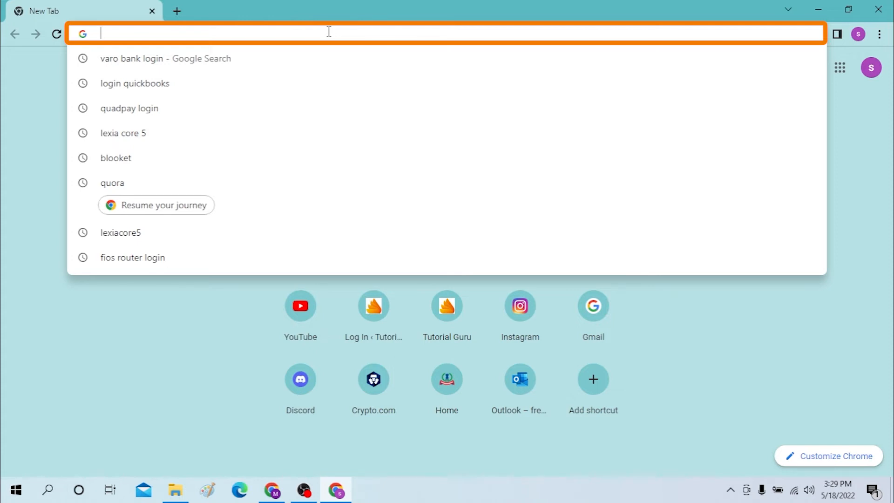
{"action": "type", "text": "cyber"}
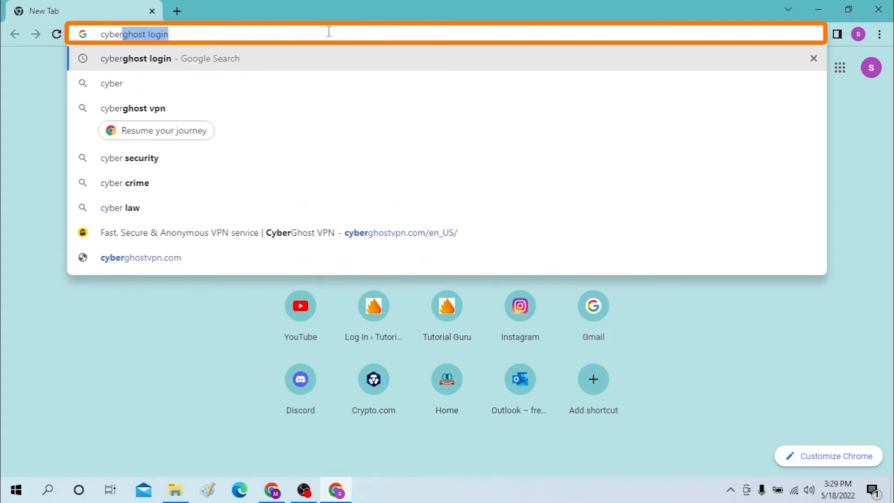
{"action": "type", "text": "ghost log"}
- Load the typed cyberghost address, then bring up a second new tab
{"action": "key", "text": "BackSpace"}
{"action": "key", "text": "BackSpace"}
{"action": "key", "text": "BackSpace"}
{"action": "type", "text": ".c"}
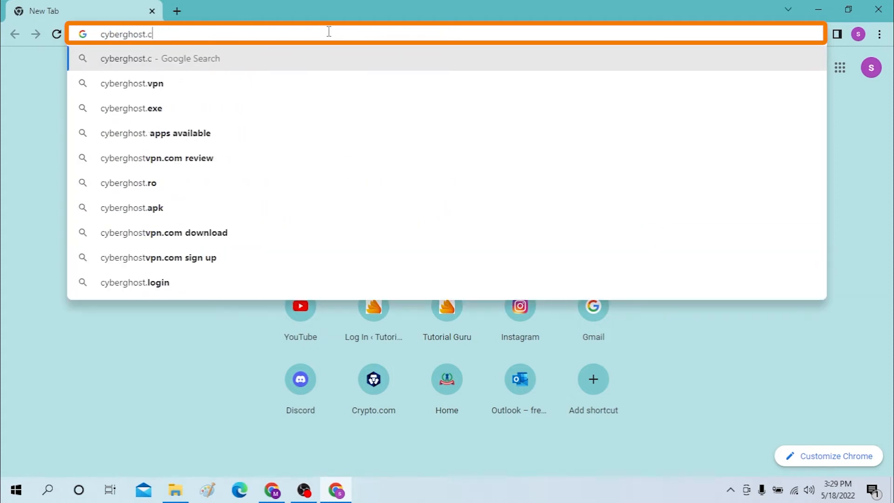
{"action": "type", "text": "om"}
{"action": "key", "text": "Return"}
{"action": "key", "text": "ctrl+t"}
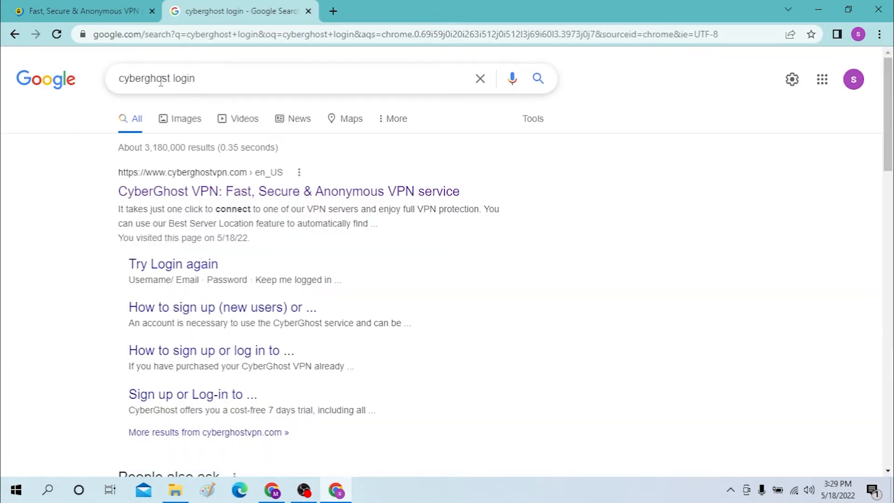
- Dismiss the suggestion dropdown and go to the 'CyberGhost VPN: Fast, Secure & Anonymous VPN service' result
{"action": "left_click_drag", "start_coordinate": [171, 78], "coordinate": [118, 78]}
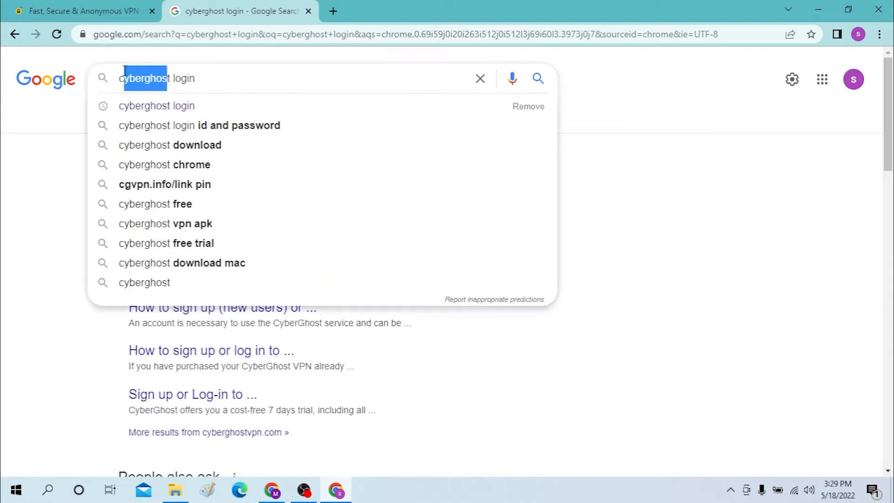
{"action": "left_click", "coordinate": [226, 81]}
{"action": "left_click", "coordinate": [592, 164]}
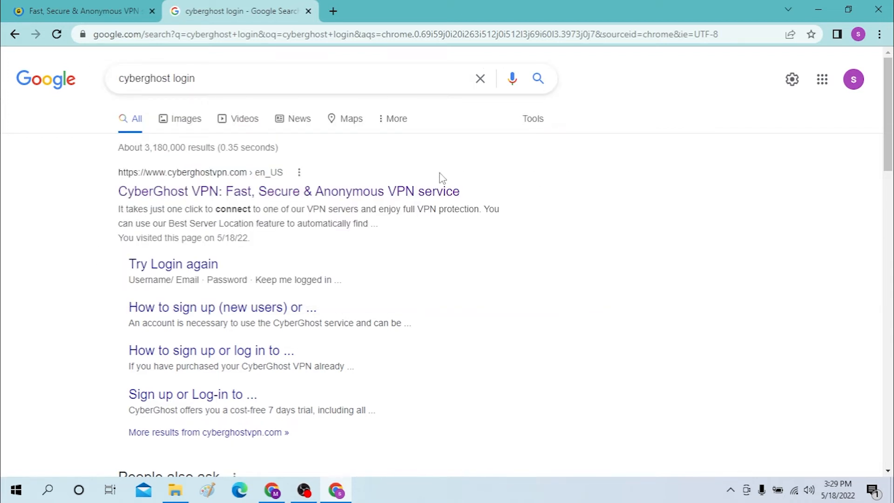
{"action": "left_click", "coordinate": [162, 199]}
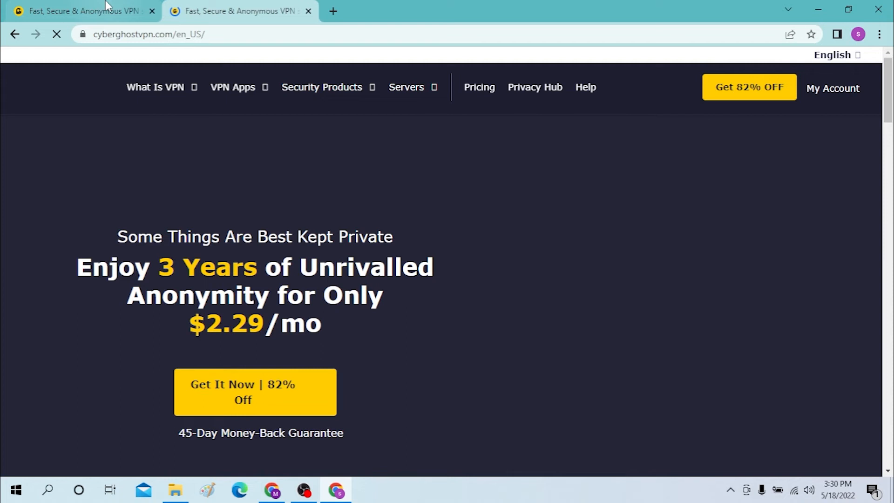
- Close the duplicate CyberGhost tab and go to My Account for the login page
{"action": "key", "text": "ctrl+w"}
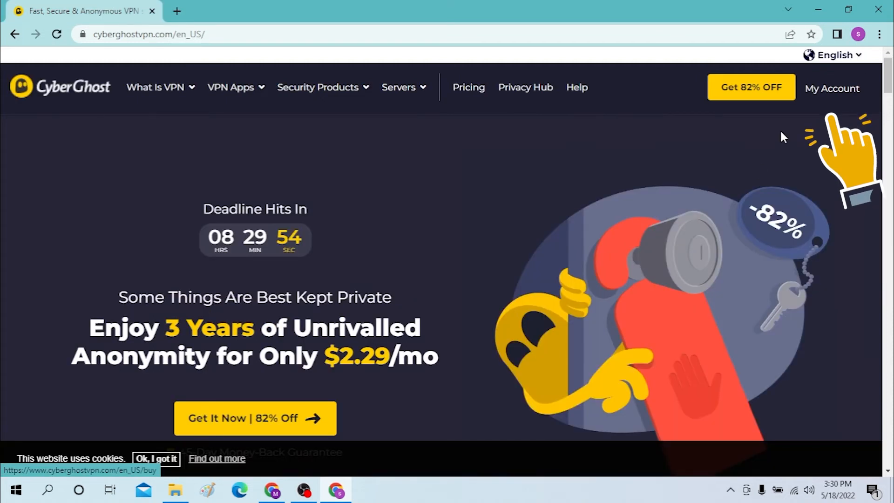
{"action": "left_click", "coordinate": [835, 88]}
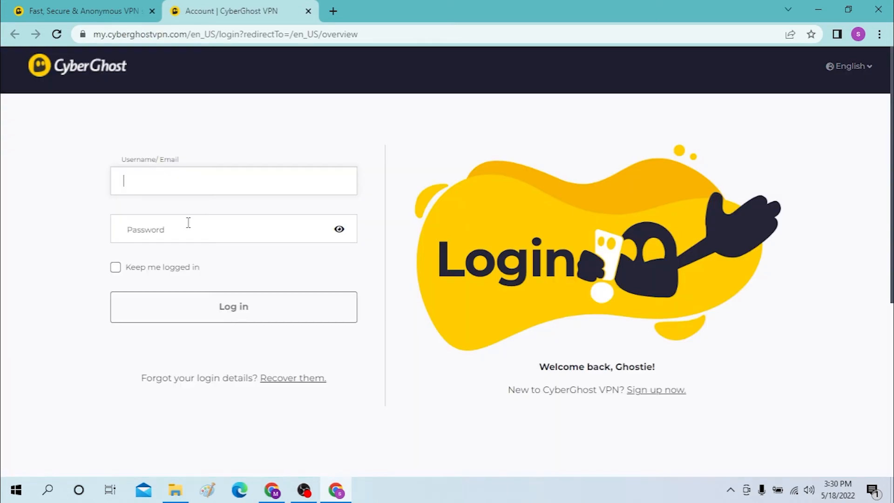
{"action": "left_click", "coordinate": [188, 223]}
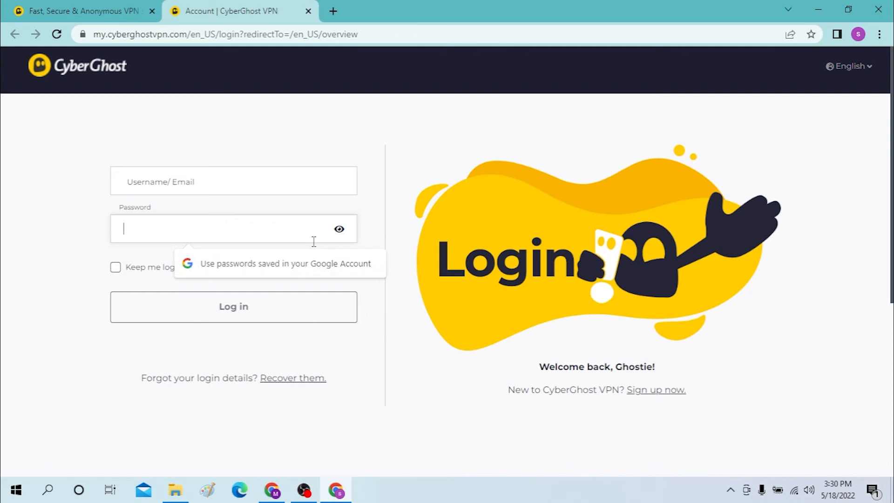
{"action": "left_click", "coordinate": [427, 112]}
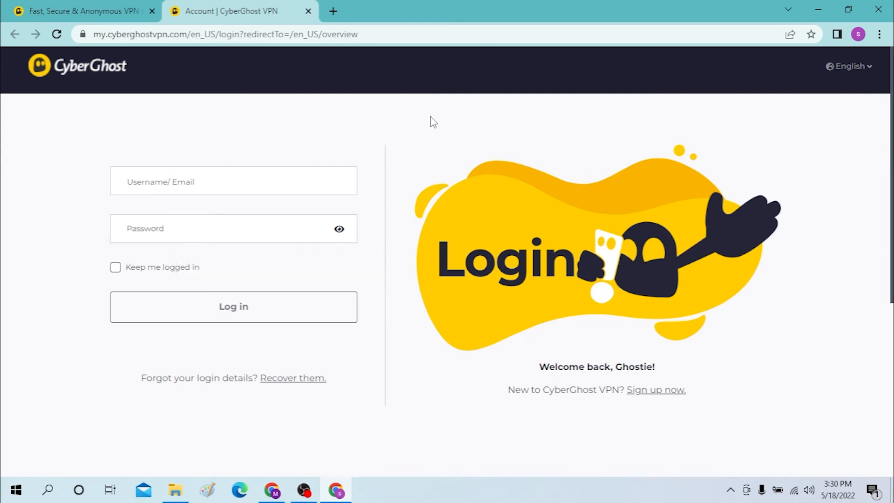